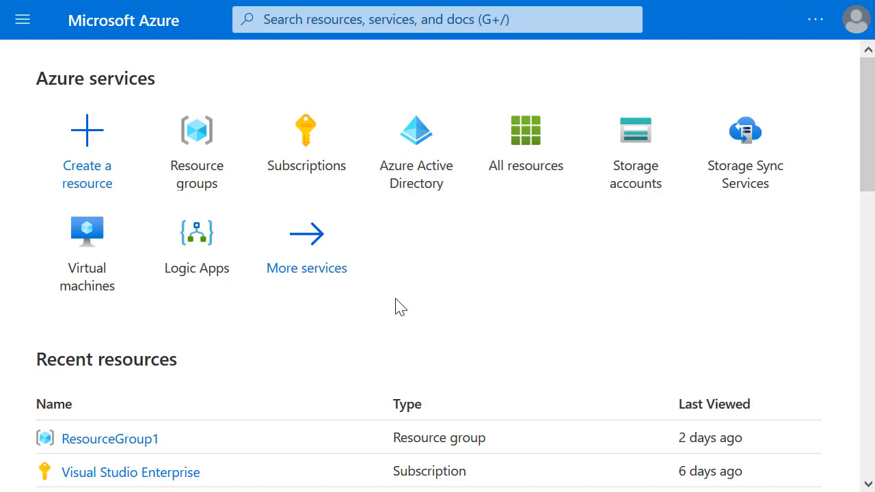
- Search the Marketplace for DNS and start creating a Microsoft DNS zone resource
left_click(77, 136)
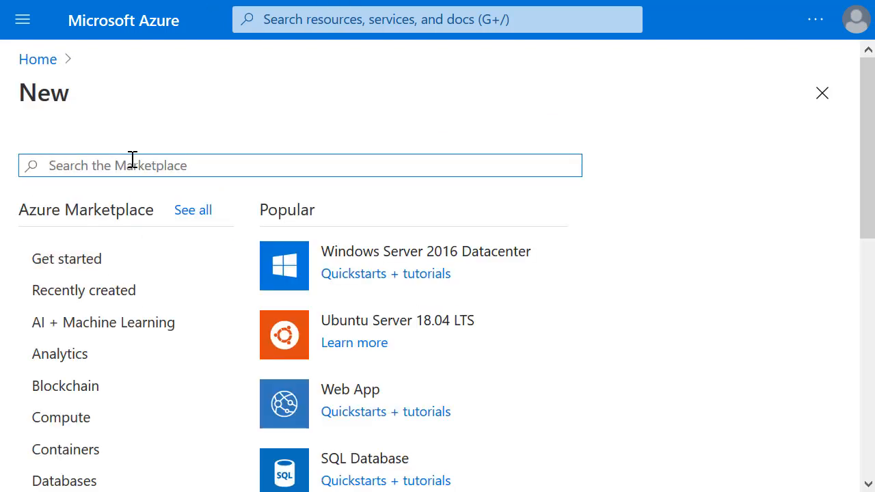
type("DNS")
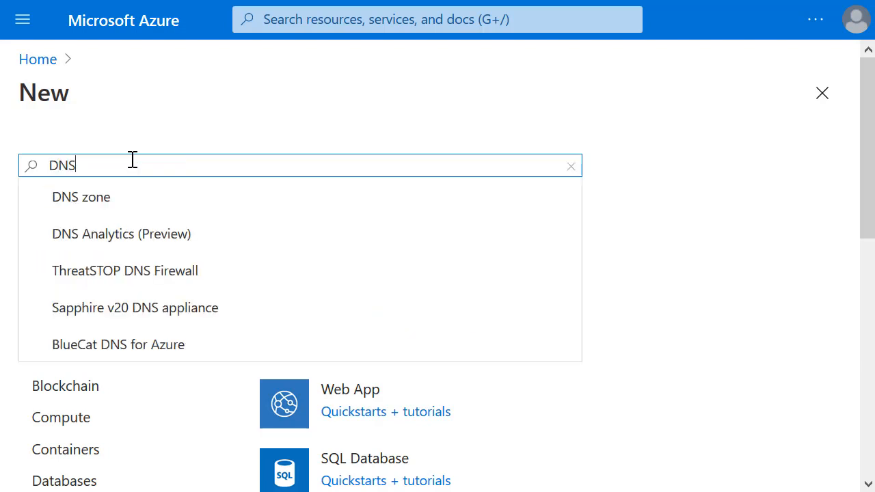
left_click(143, 207)
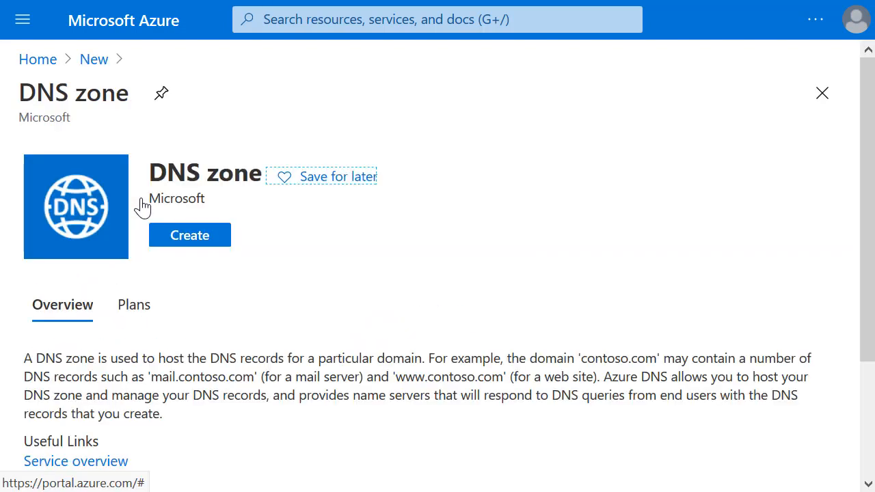
left_click(179, 244)
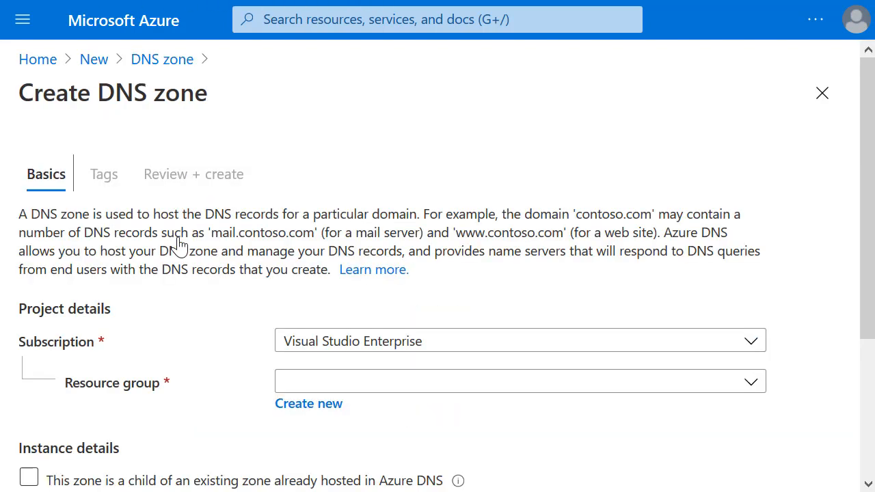
- Create the DNS zone tailwindtraders.xyz in the DNS-RG resource group
left_click(291, 383)
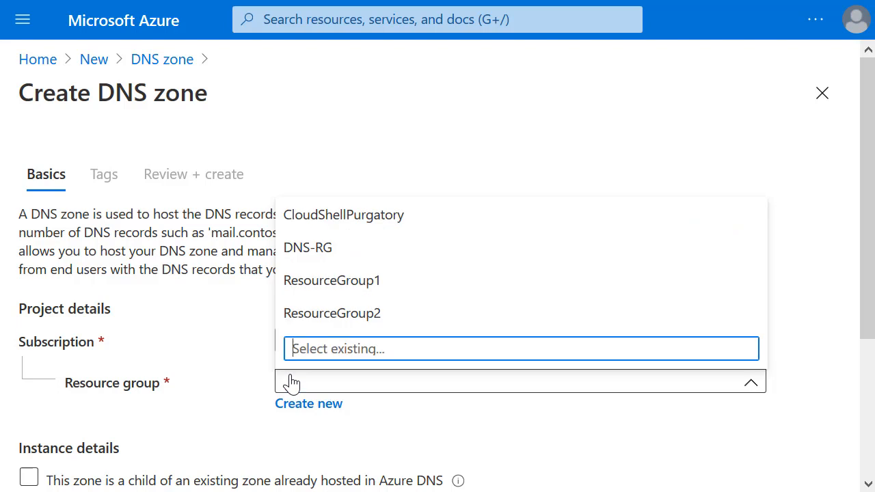
left_click(316, 250)
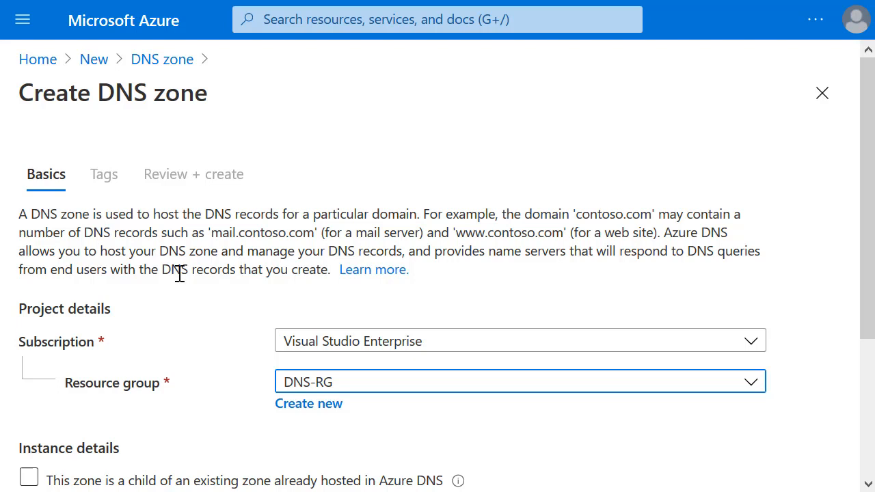
scroll(179, 273, "down", 2)
scroll(182, 280, "down", 1)
left_click(315, 323)
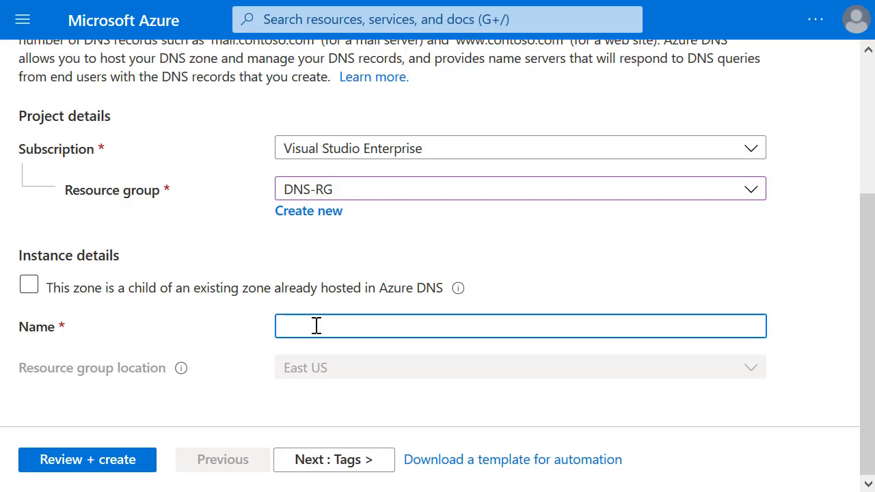
type("tailwind")
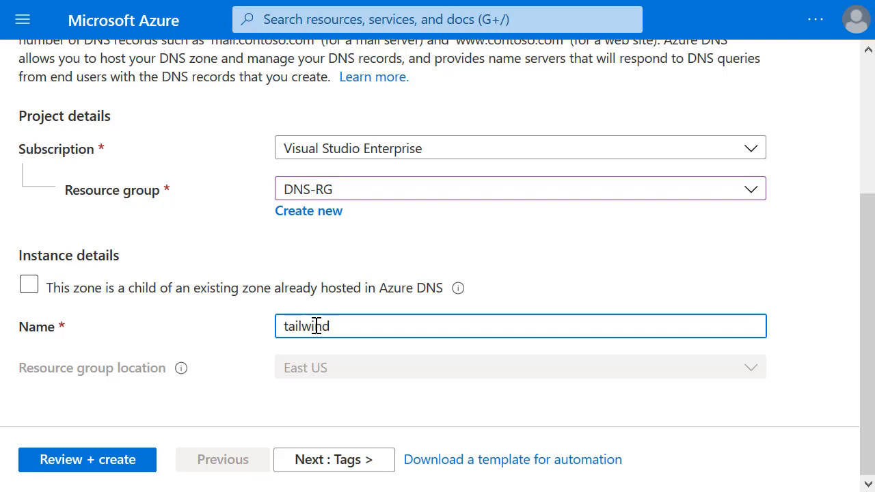
type("traders.x")
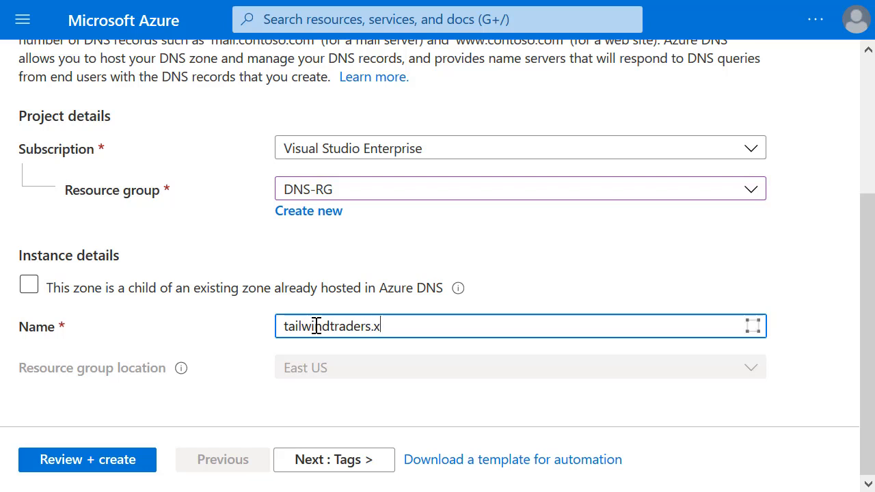
type("yz")
left_click(123, 460)
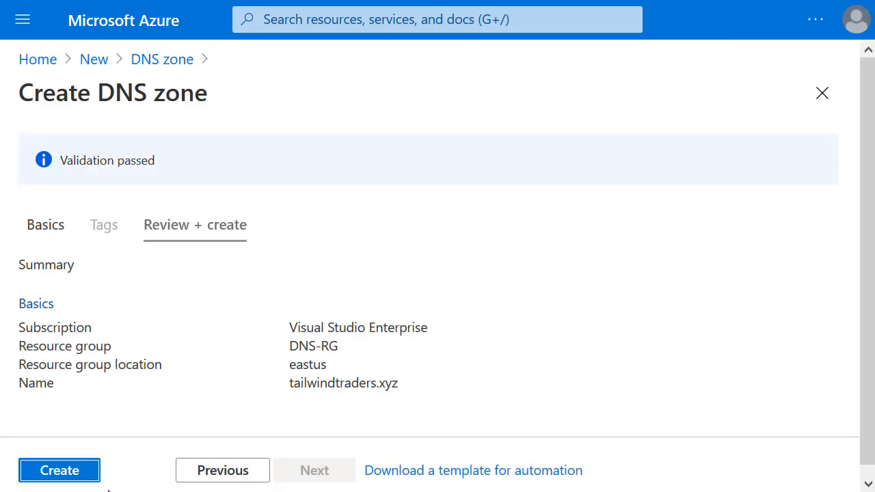
left_click(48, 470)
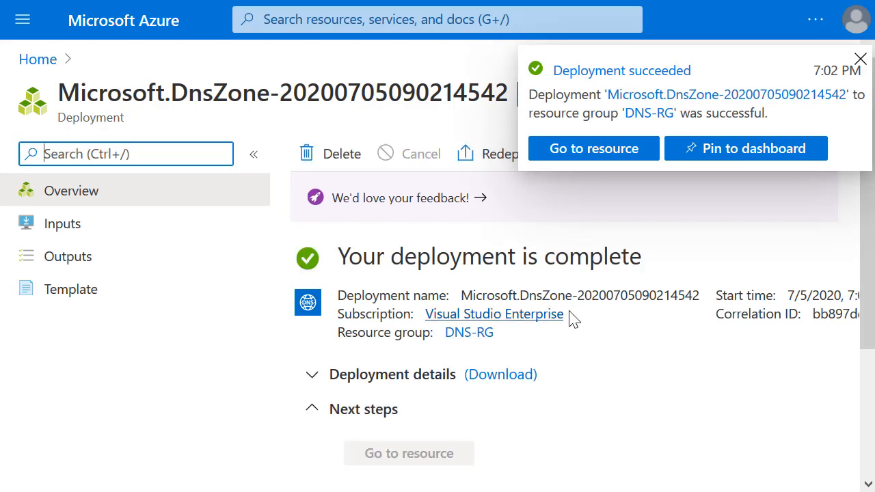
- Open the deployed DNS zone and add a record set named www with IP address 128.250.213.212
left_click(561, 152)
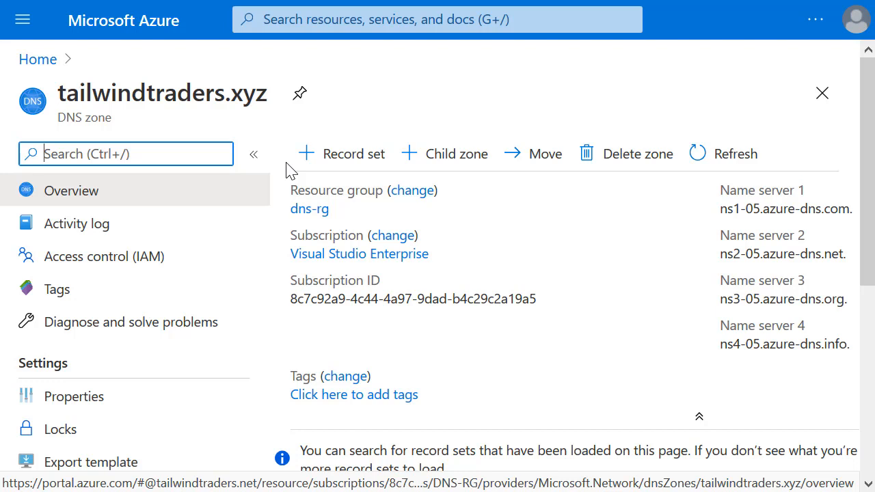
left_click(342, 156)
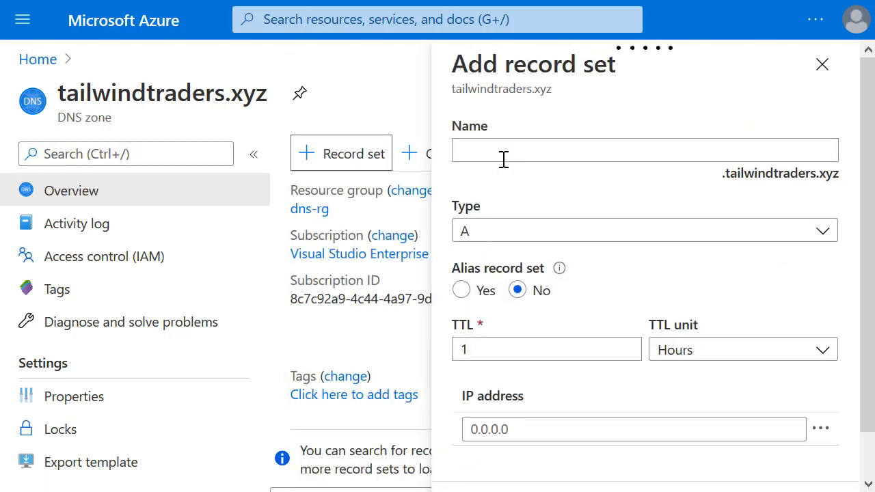
left_click(502, 159)
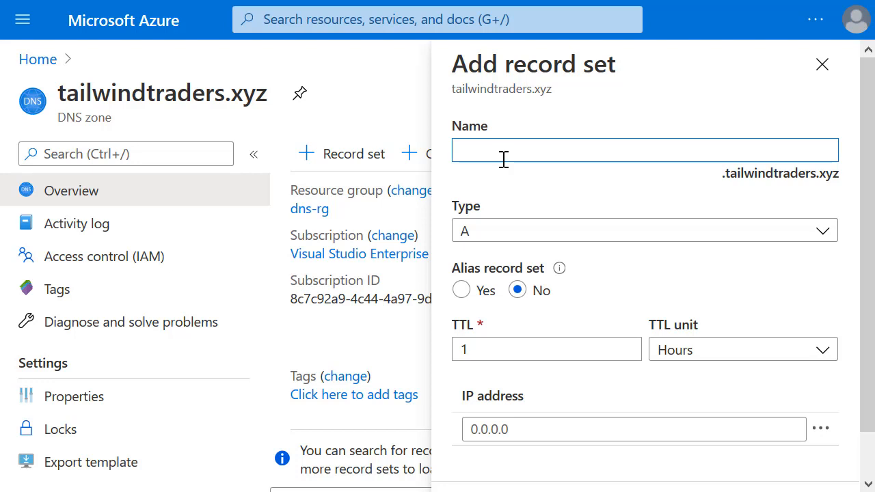
type("www")
left_click(530, 431)
type("128")
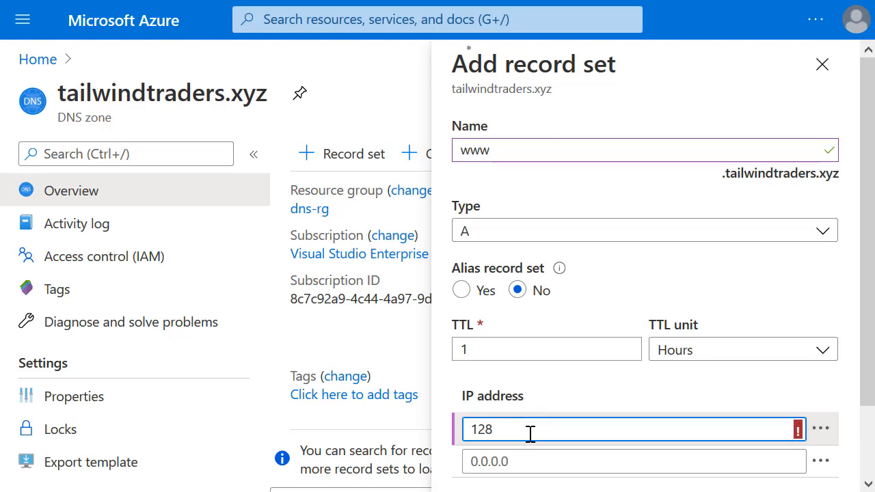
type(".250")
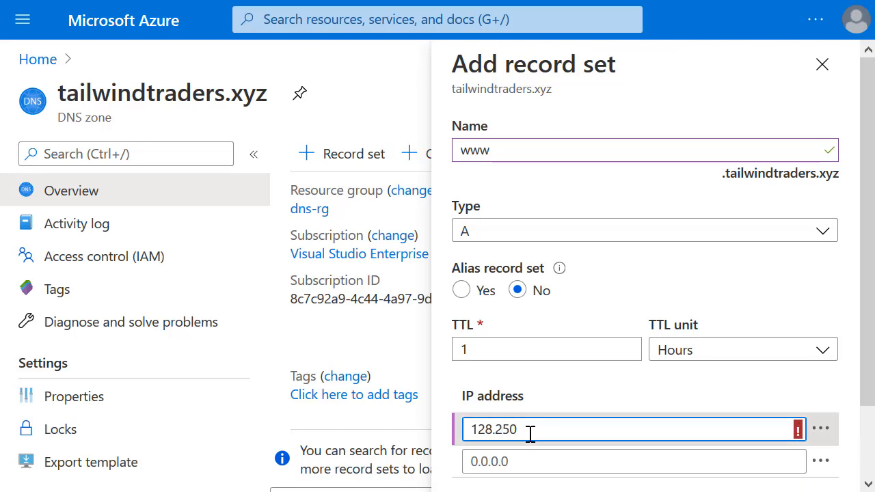
type(".213.212")
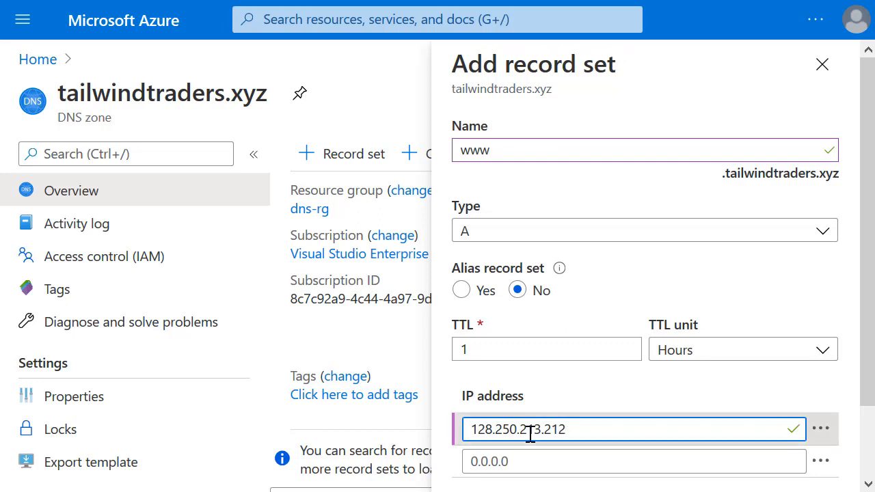
left_click(496, 464)
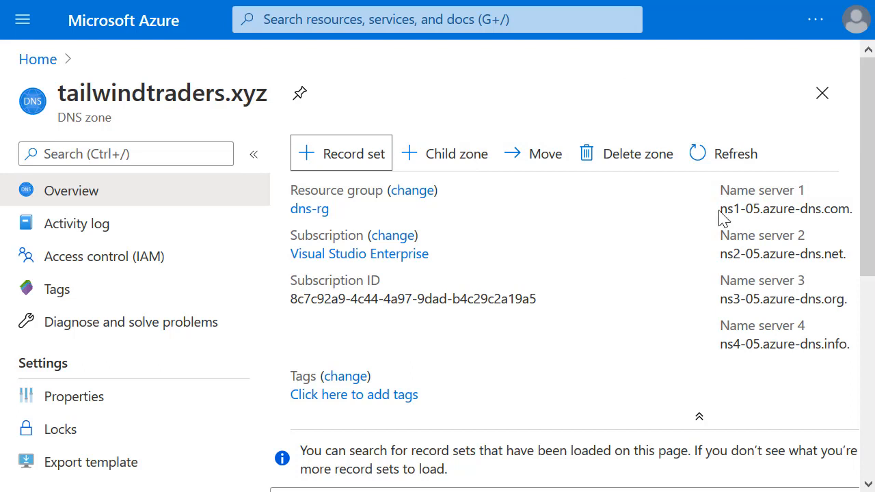
- Copy the address of Name server 1 from the zone overview and open Cloud Shell
left_click(856, 209)
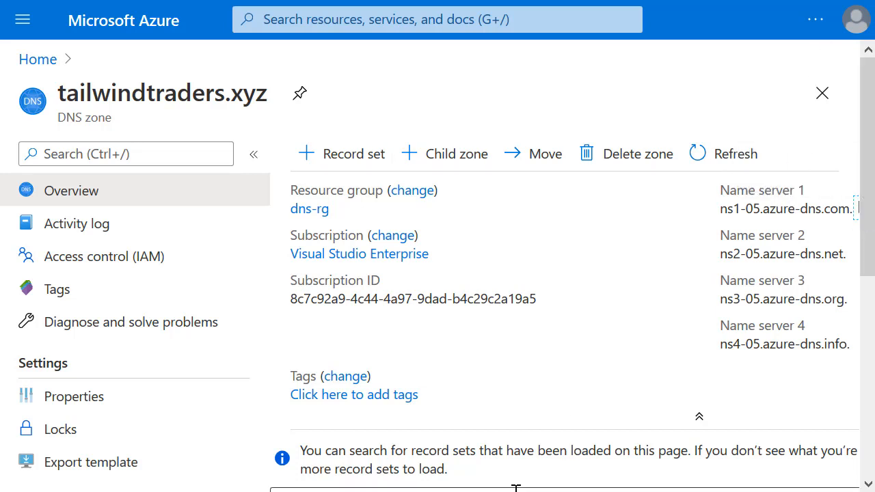
left_click(815, 21)
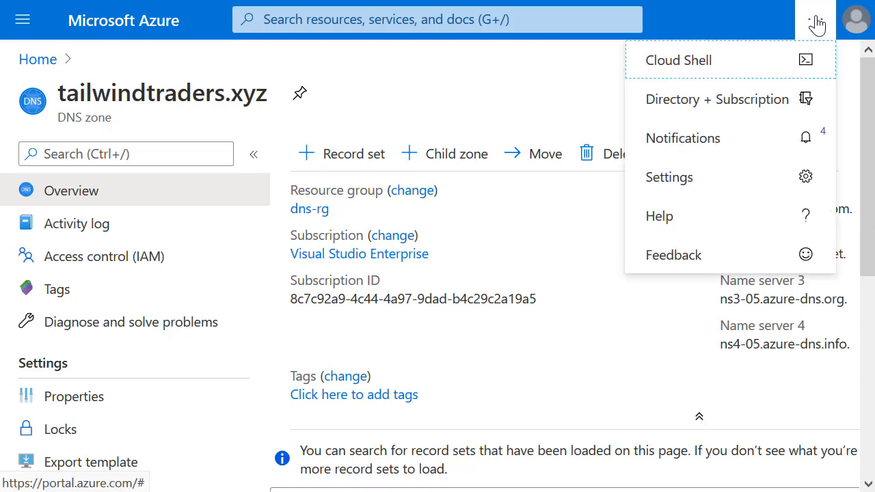
left_click(745, 61)
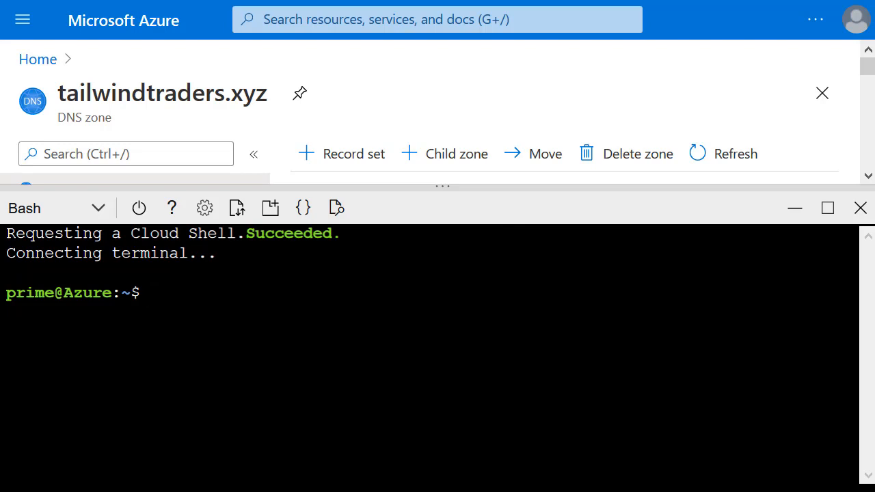
type("nslookup")
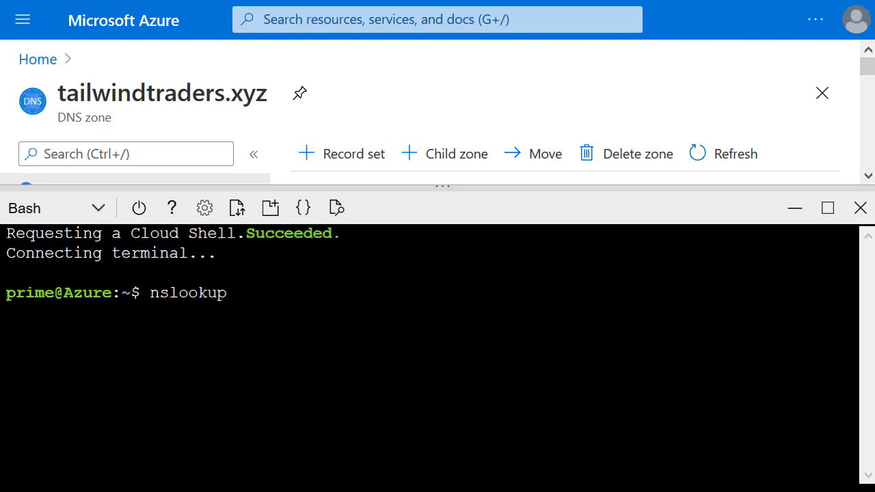
type("www.tailwindtr")
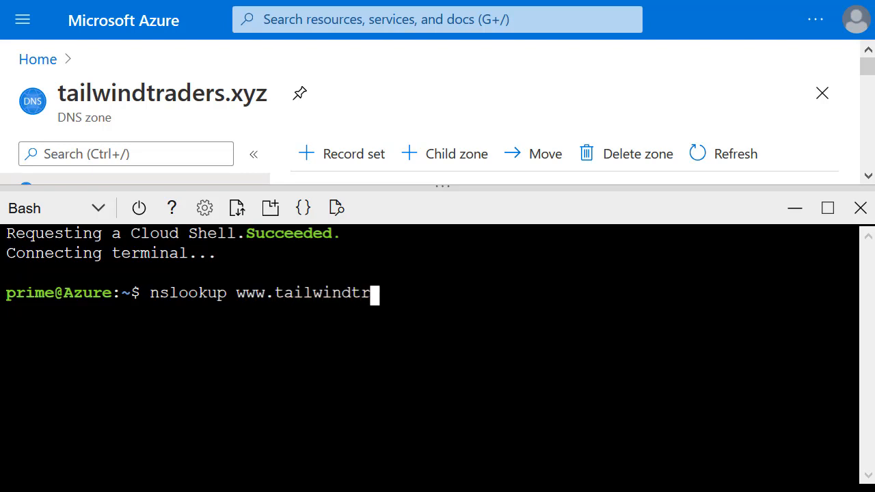
type("aders.xyz")
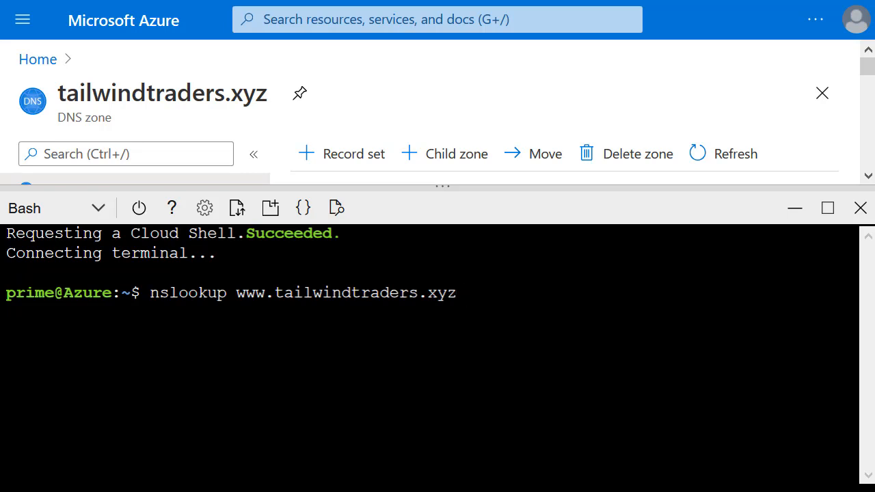
key("ctrl+v")
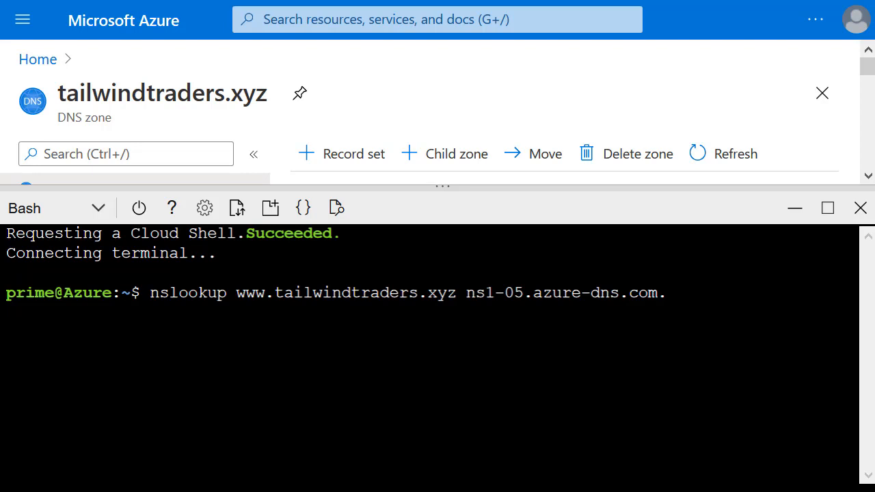
key("Return")
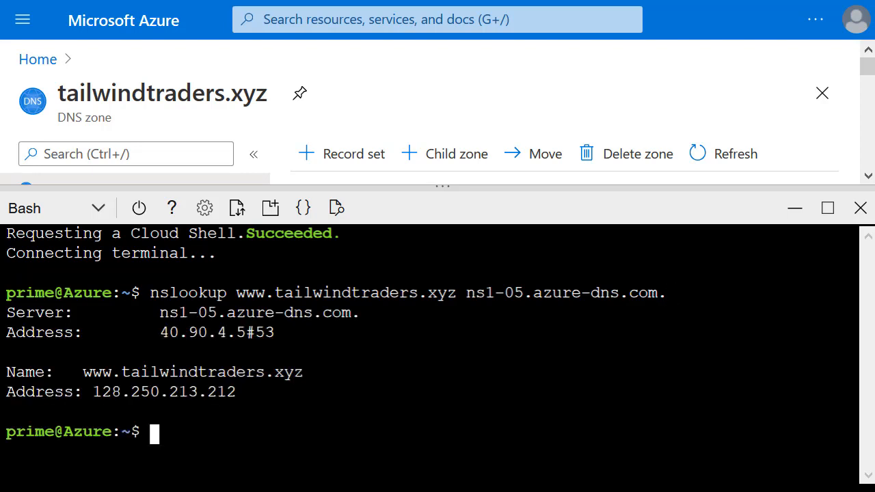
left_click_drag(245, 393, 6, 402)
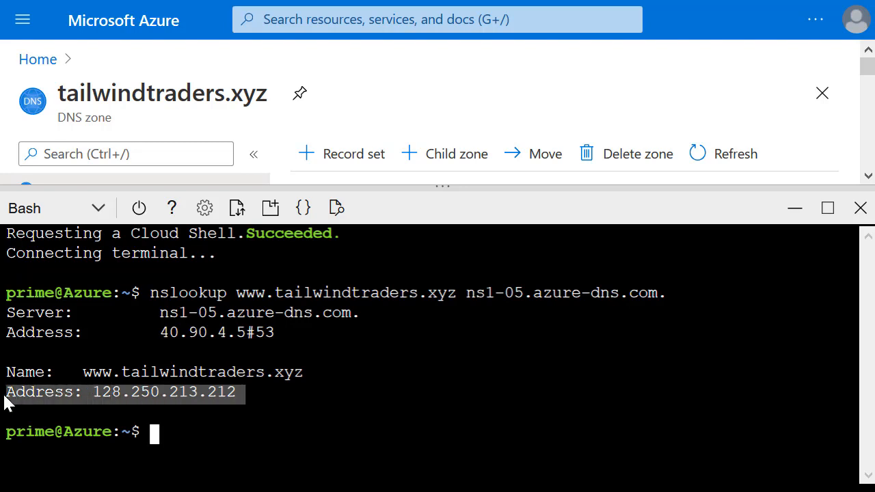